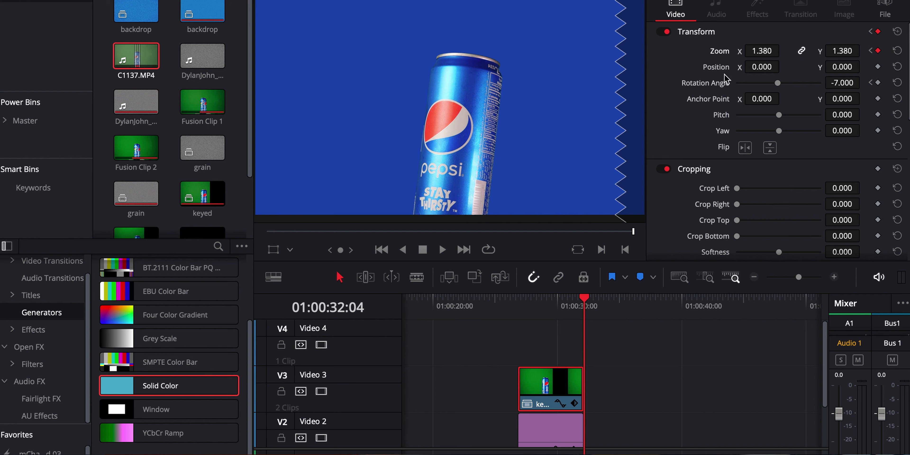
Reset the keyed footage's rotation angle to 0 at the clip's end and check the motion
double_click(715, 85)
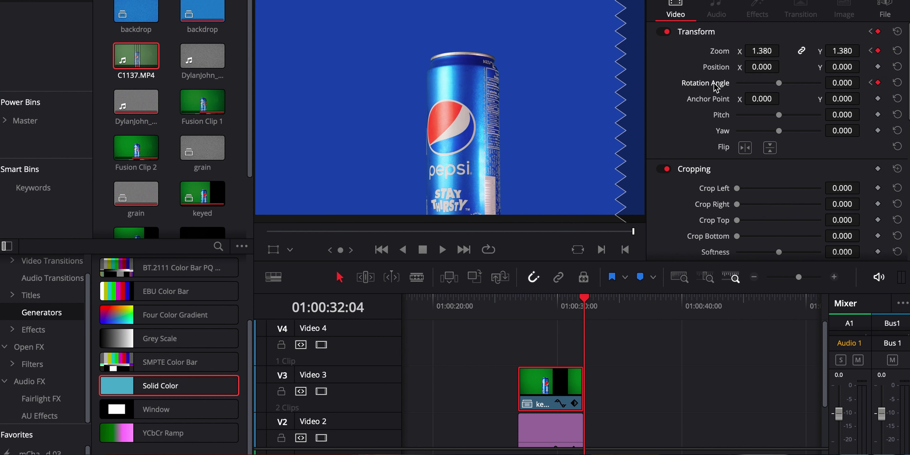
click(518, 305)
drag(538, 302, 576, 311)
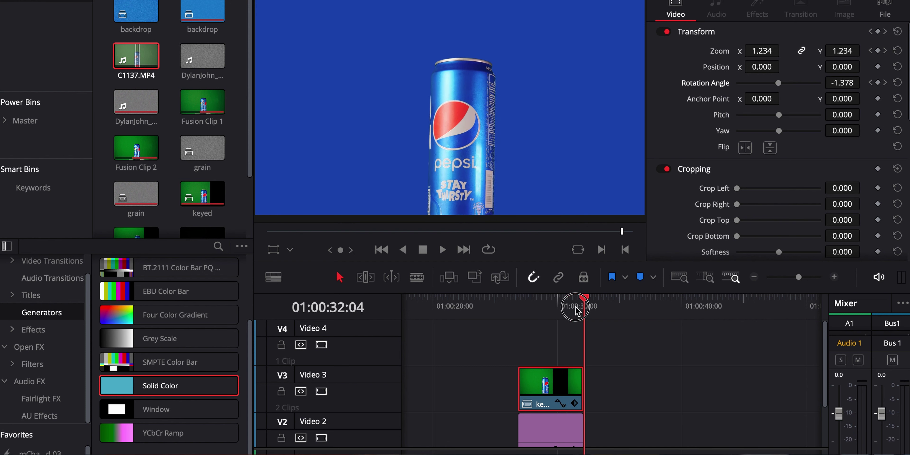
Review the keyed footage's zoom and rotation animation from its first frame to 01:00:31:14
click(834, 278)
click(834, 279)
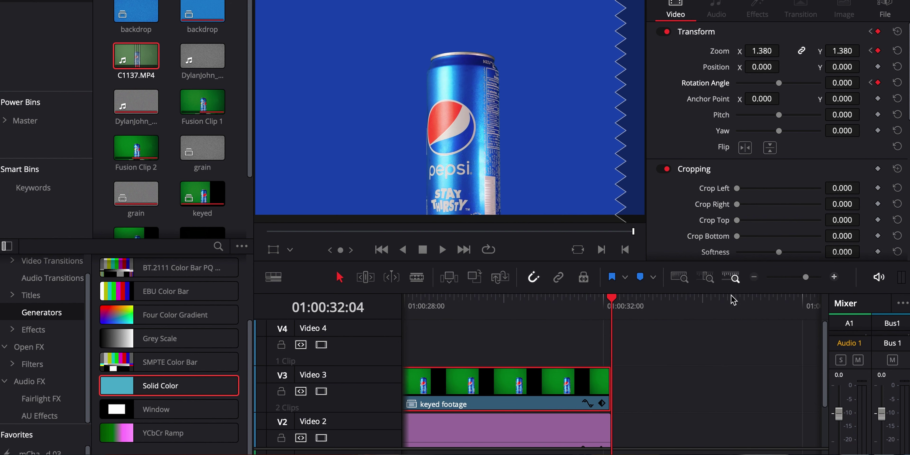
scroll(525, 329, left, 3)
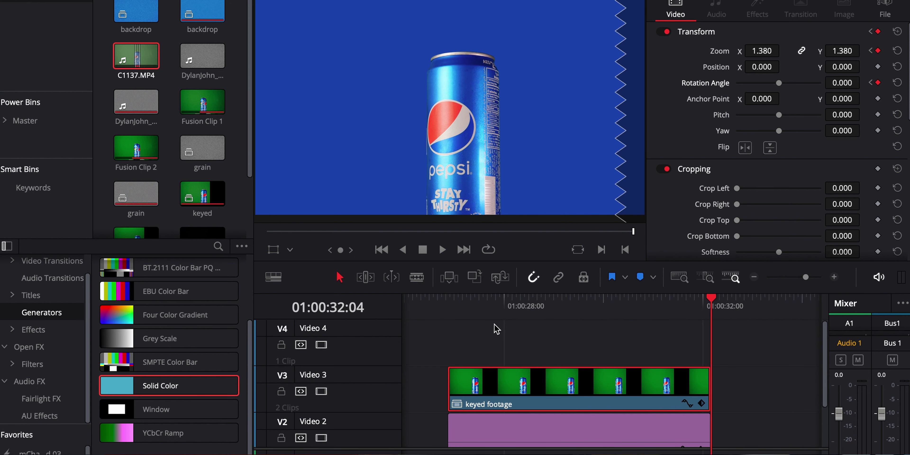
click(448, 299)
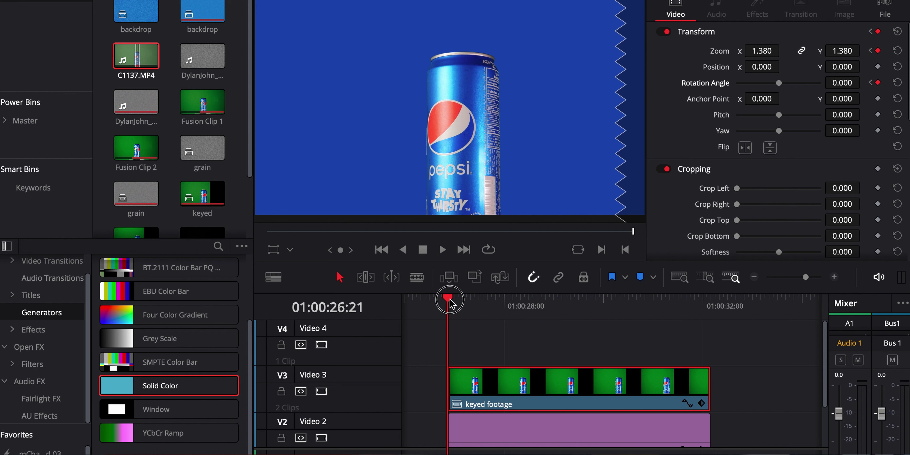
click(480, 301)
drag(487, 306, 680, 307)
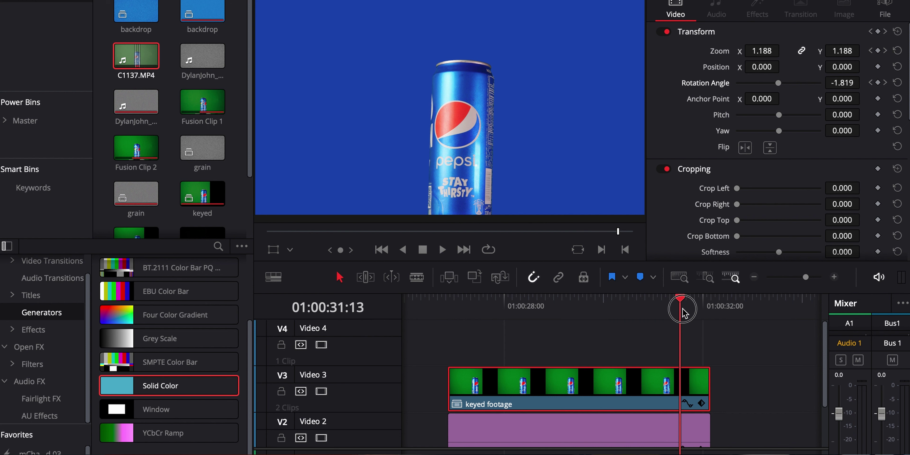
key(Right)
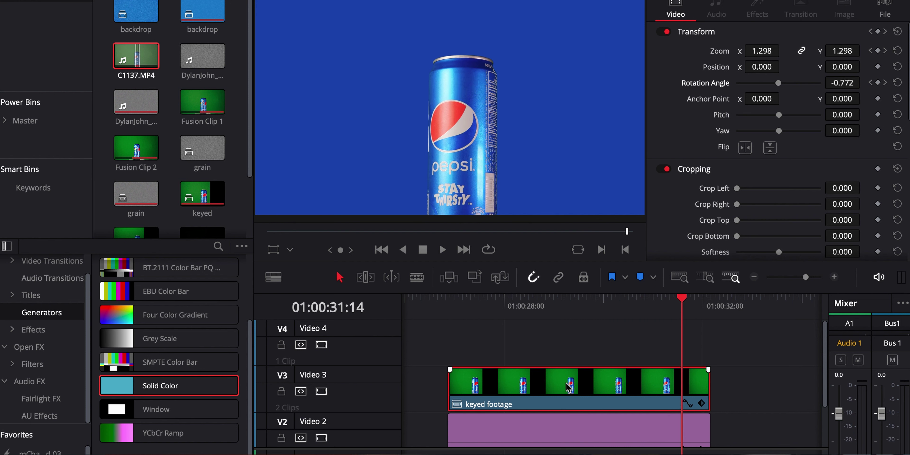
Move the keyed footage up to Video 4 and place the grain clip beneath it on Video 3, aligned with its start
drag(568, 388, 571, 335)
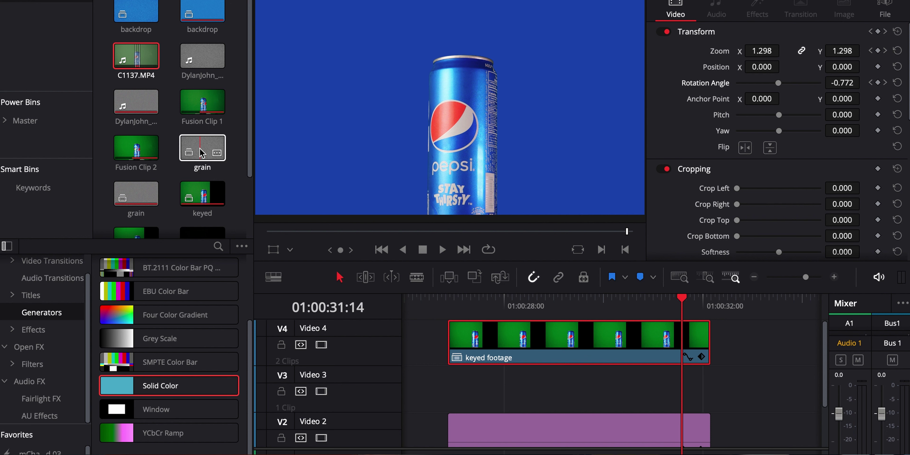
drag(202, 153, 451, 392)
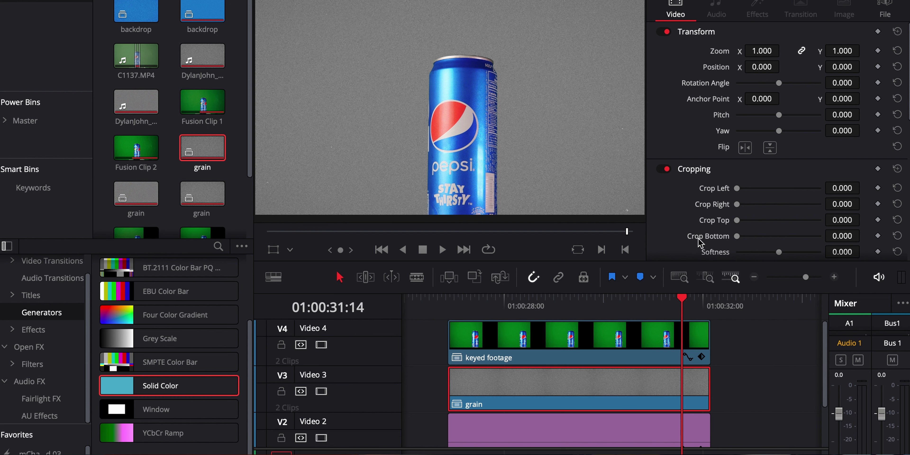
Set the grain clip's composite mode to Overlay
scroll(741, 194, down, 5)
scroll(741, 194, down, 2)
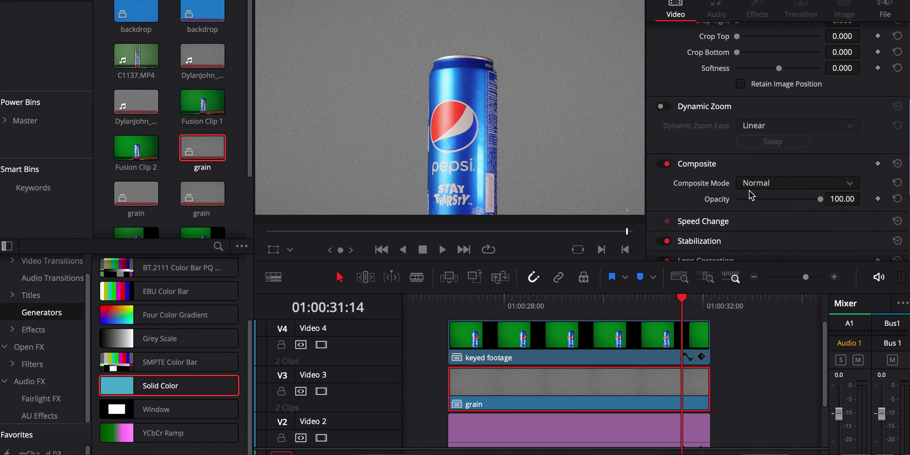
click(849, 185)
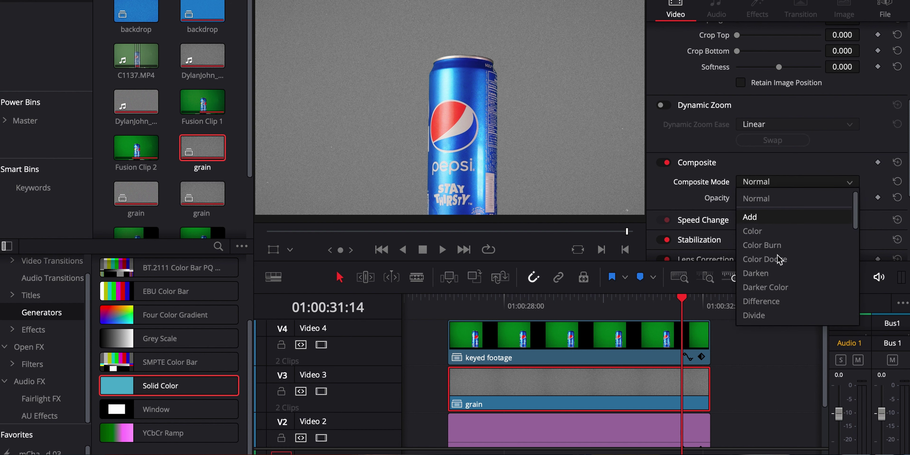
scroll(777, 277, down, 2)
scroll(759, 299, down, 4)
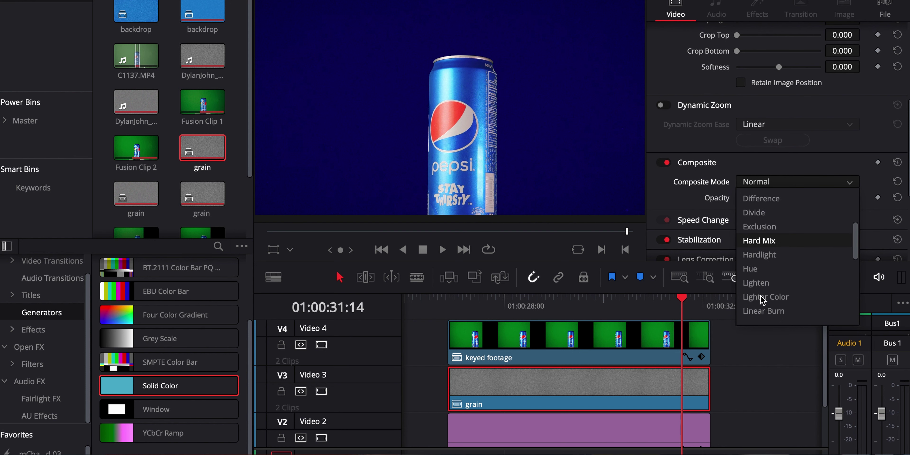
scroll(762, 283, down, 4)
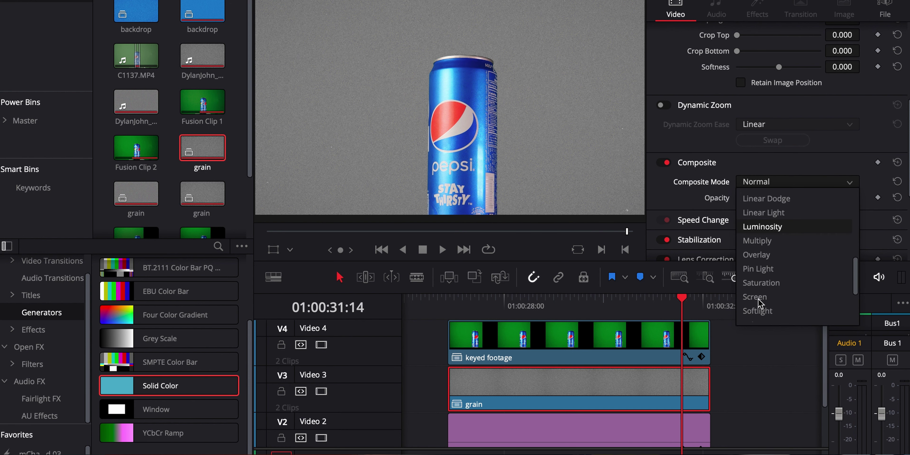
scroll(770, 240, down, 3)
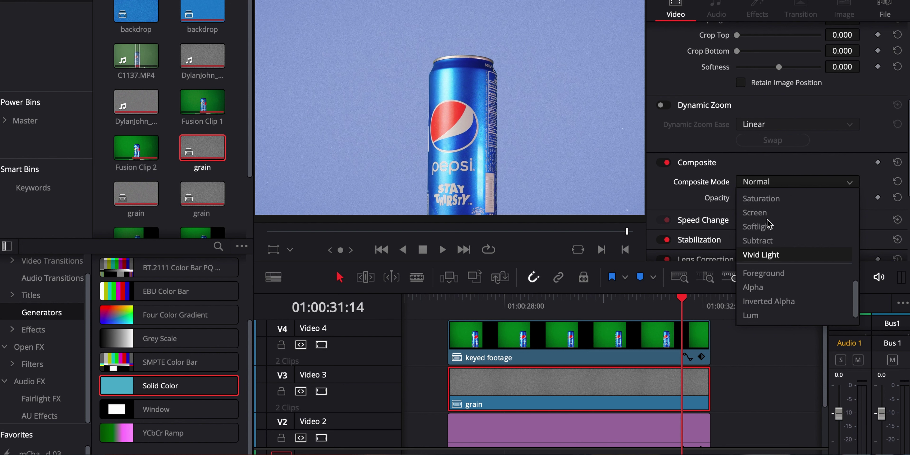
scroll(768, 224, up, 7)
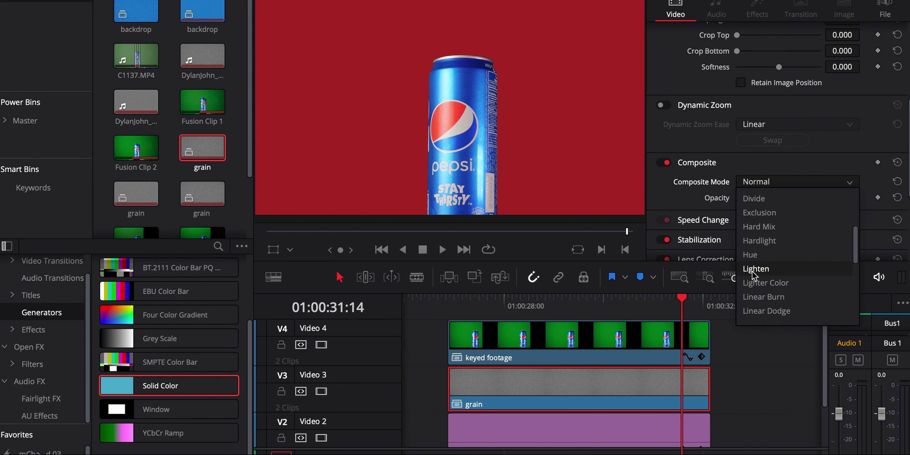
scroll(752, 273, down, 2)
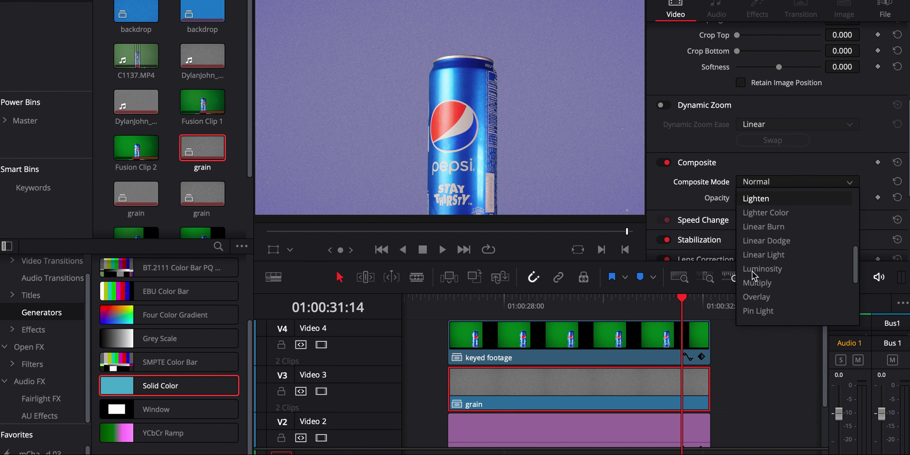
click(756, 298)
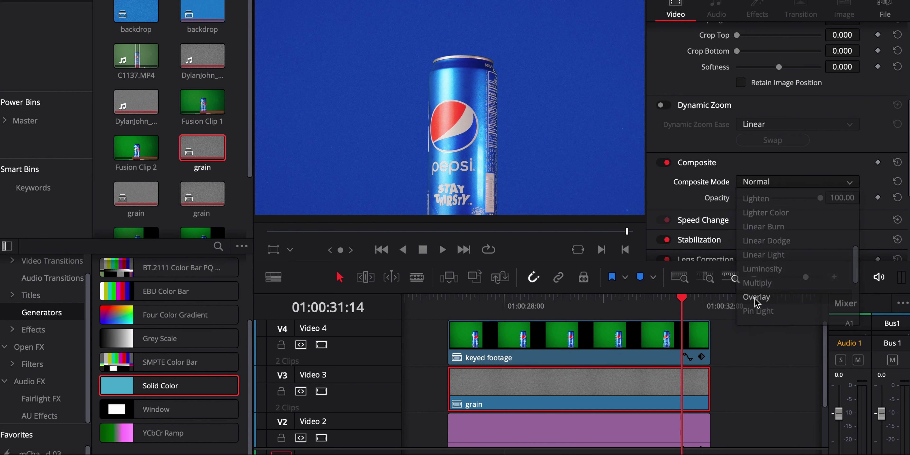
Set the grain clip's opacity to 30
click(833, 198)
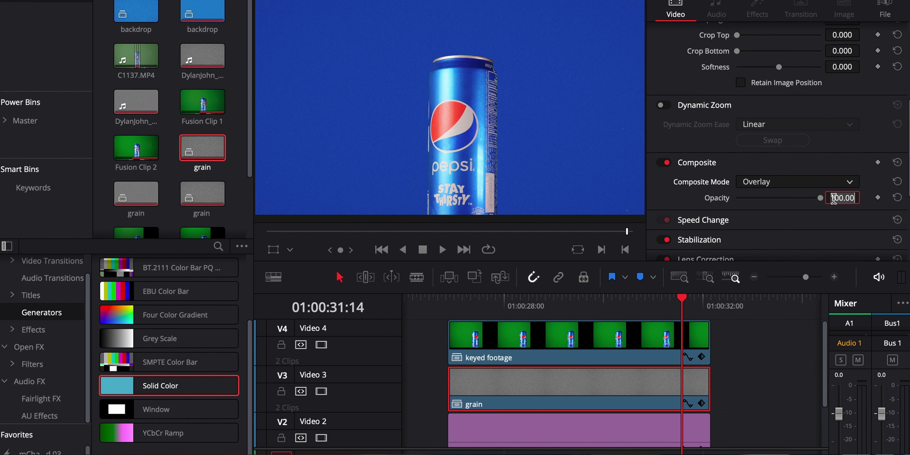
text(30)
key(Return)
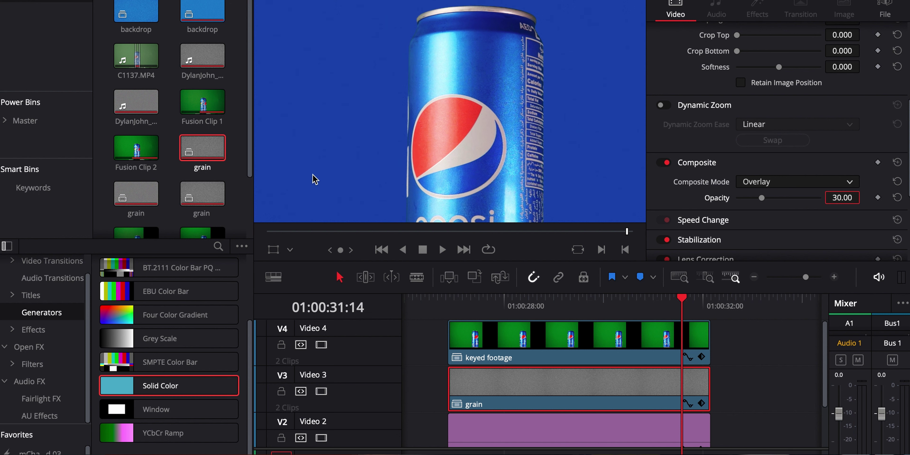
Set the grain clip's opacity to 50 and scrub through the clips to check the grain behind the can
drag(857, 198, 815, 199)
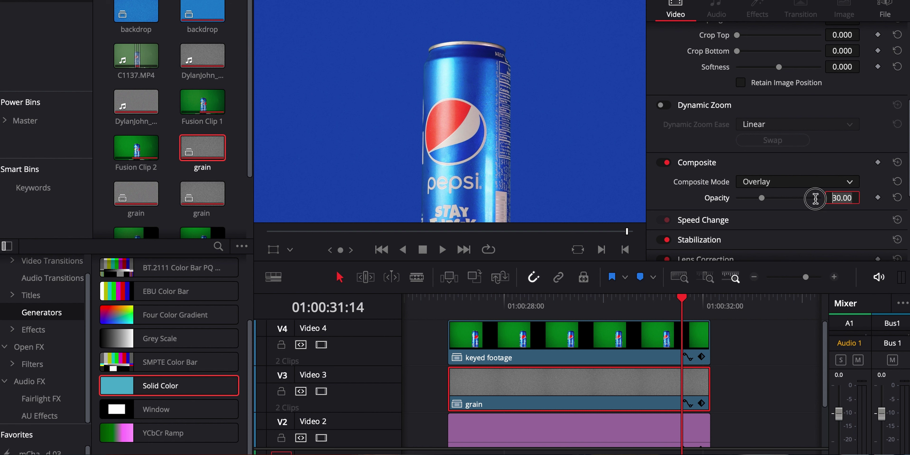
text(5)
key(Return)
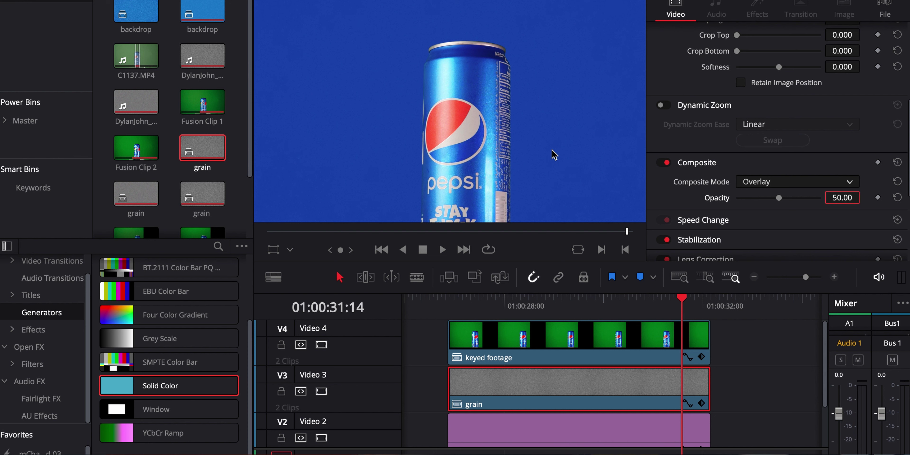
scroll(554, 154, down, 5)
scroll(553, 154, up, 1)
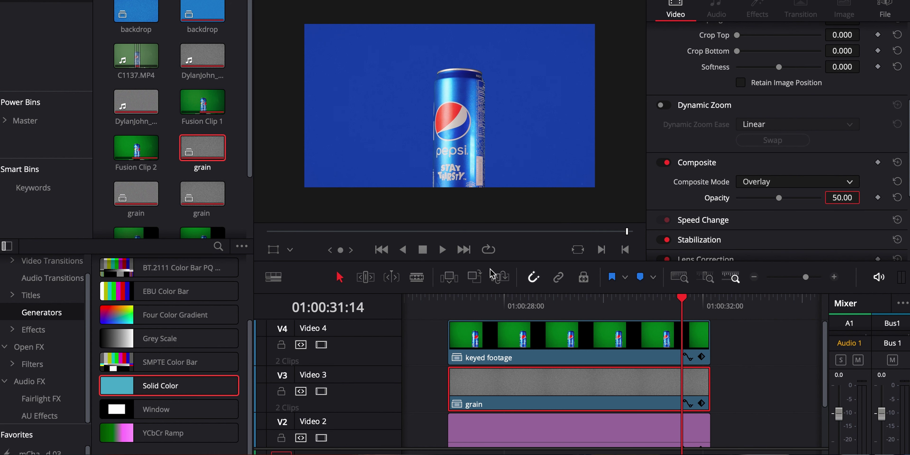
click(446, 303)
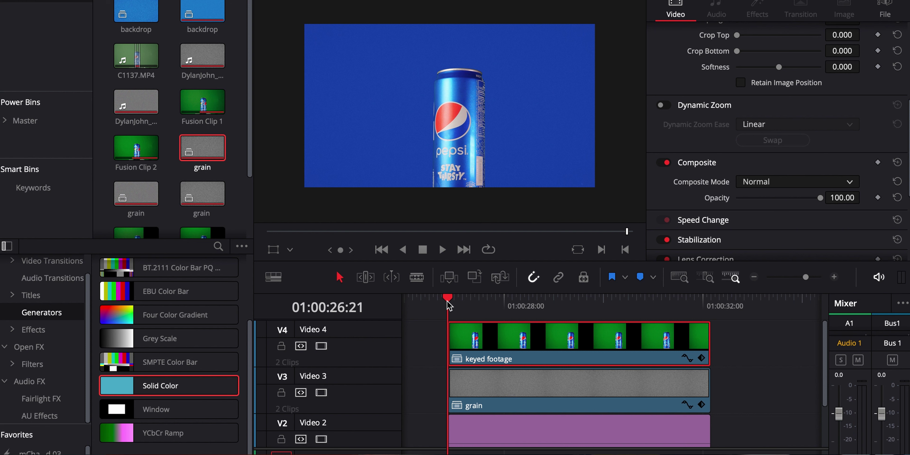
drag(469, 303, 645, 310)
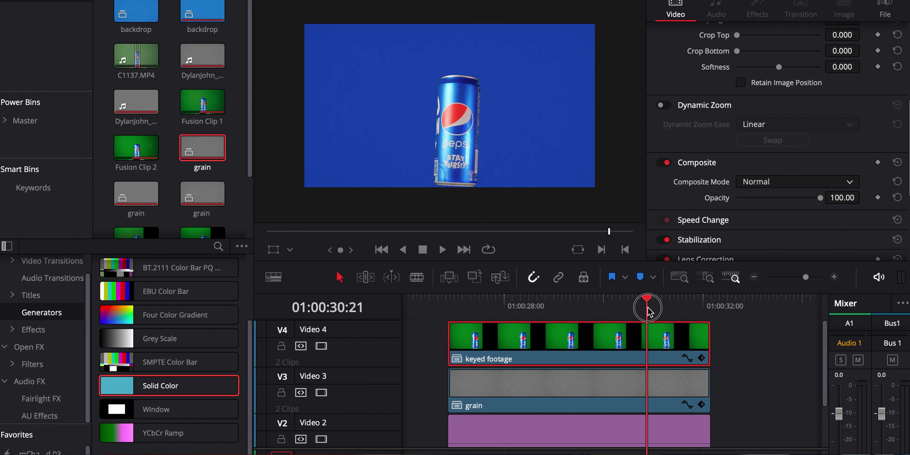
Combine the grain and Solid Color clips into a compound clip named "background"
scroll(773, 398, down, 3)
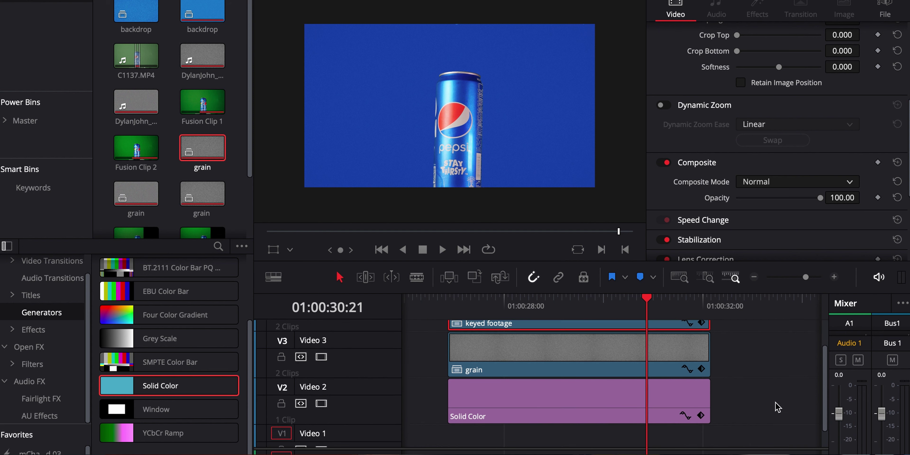
click(581, 352)
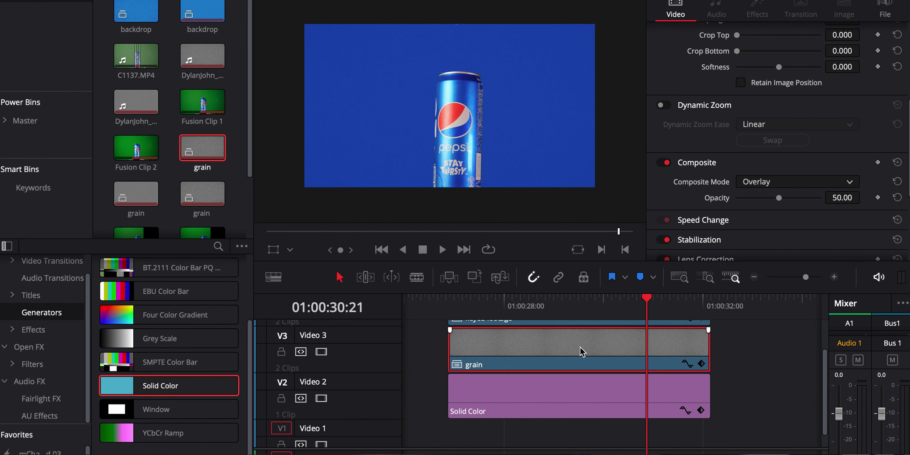
super+click(584, 375)
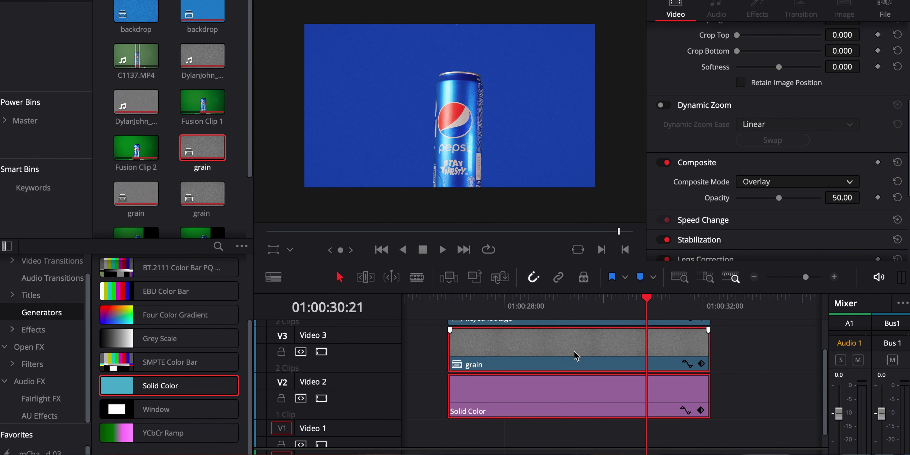
right_click(574, 355)
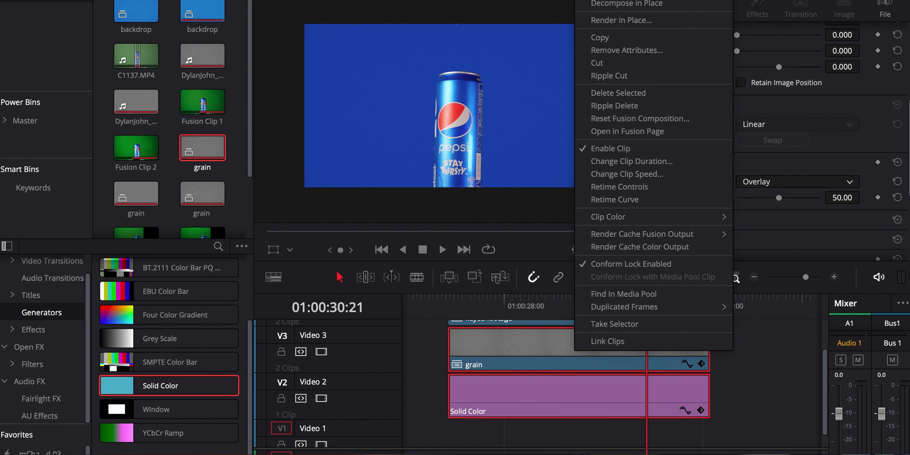
click(621, 2)
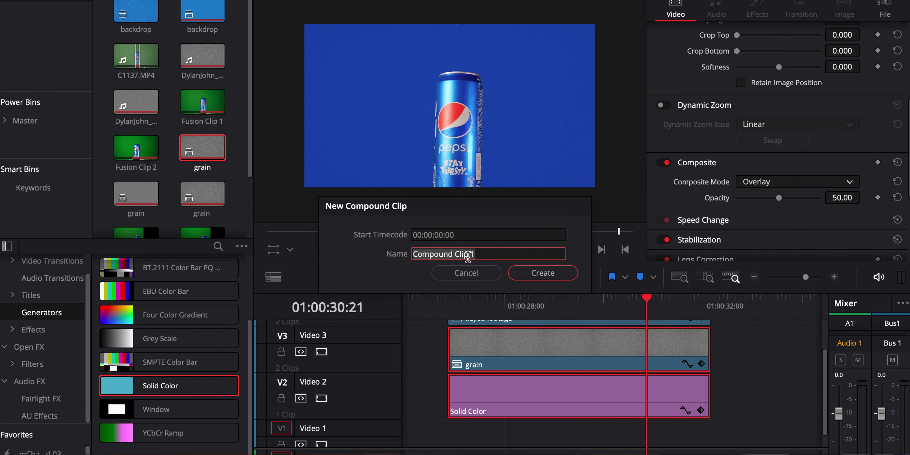
key(super+a)
key(BackSpace)
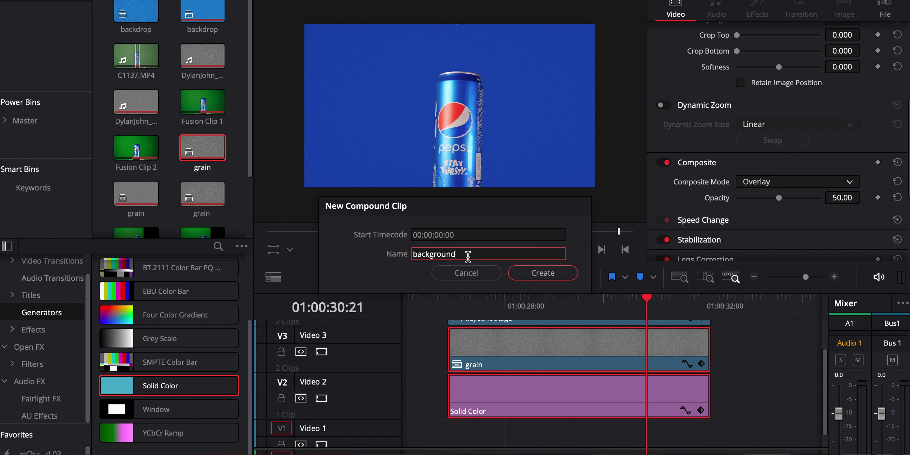
click(544, 274)
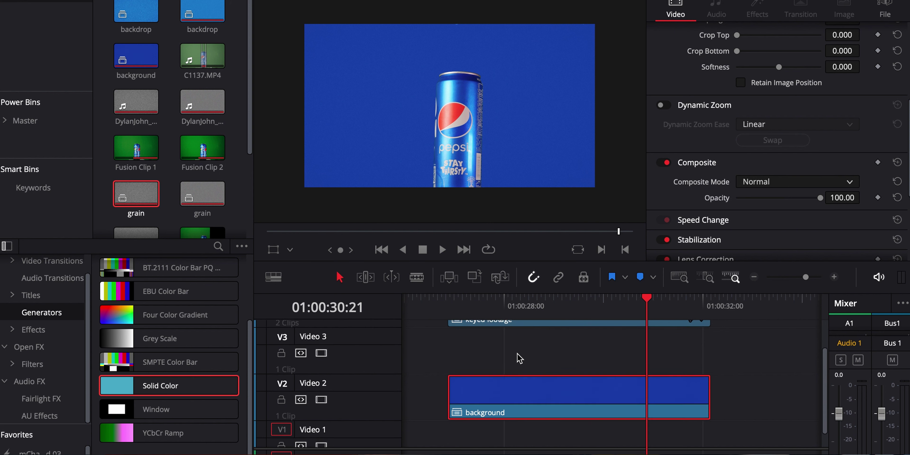
Open the background compound clip on the Color page at its first frame, 01:00:26:21
scroll(519, 351, up, 3)
scroll(519, 355, down, 1)
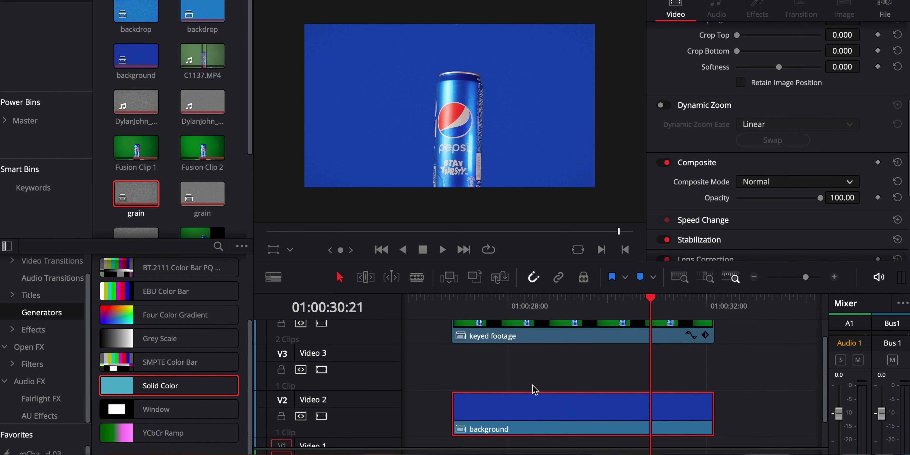
click(568, 300)
scroll(574, 371, up, 1)
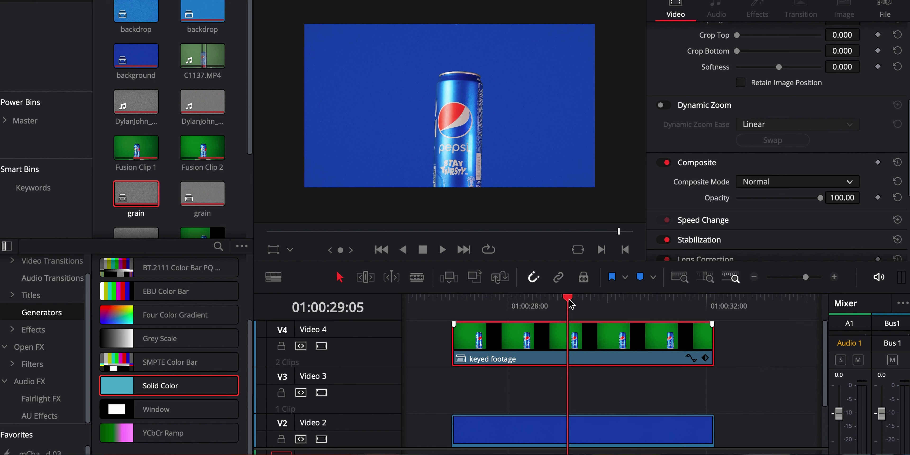
click(576, 431)
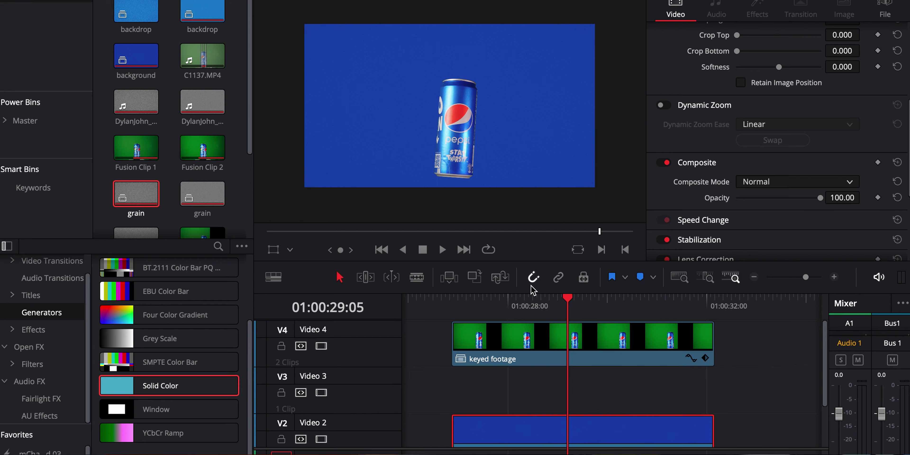
key(shift+6)
key(Up)
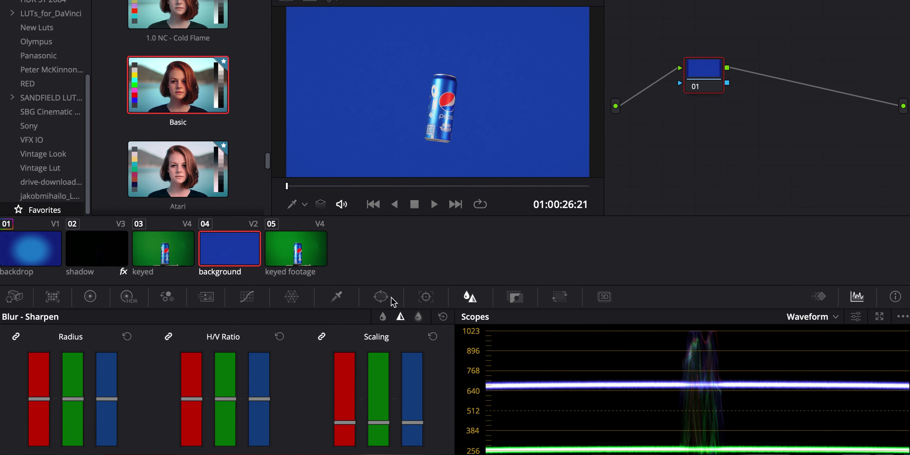
Add a circular window around the can, enlarge it to nearly the frame's height, soften its edge to about 14.54 and invert it
click(381, 297)
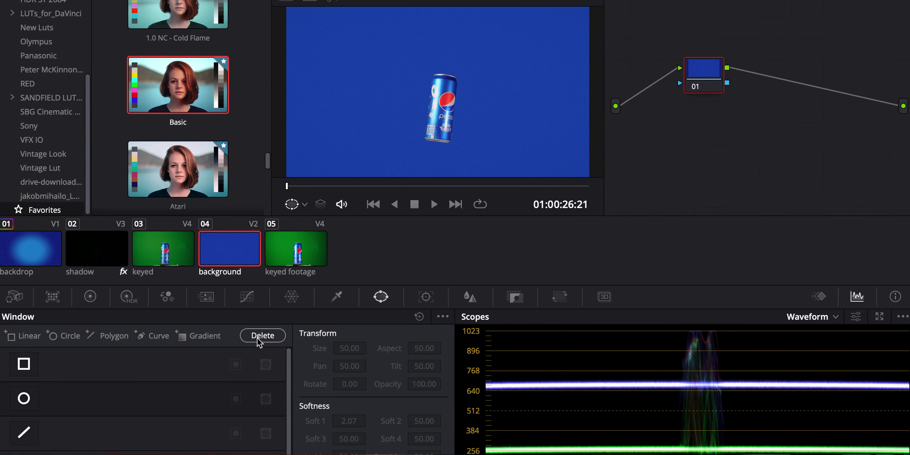
click(23, 399)
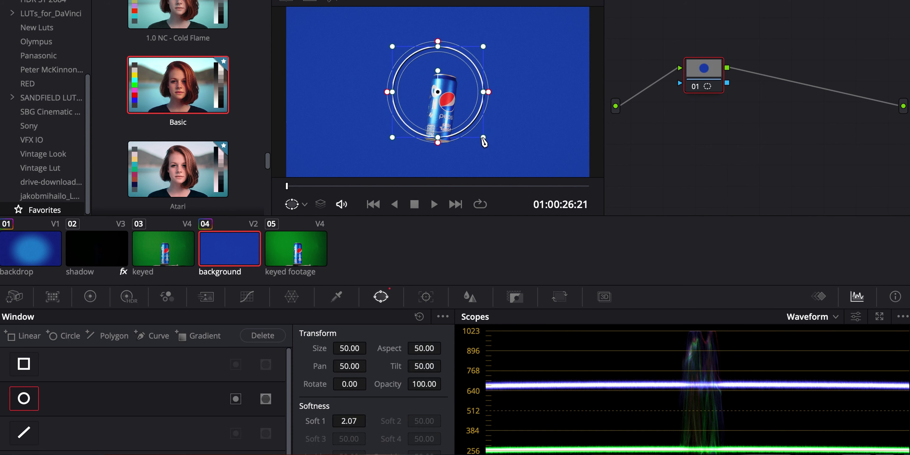
drag(484, 141, 527, 167)
scroll(549, 111, down, 4)
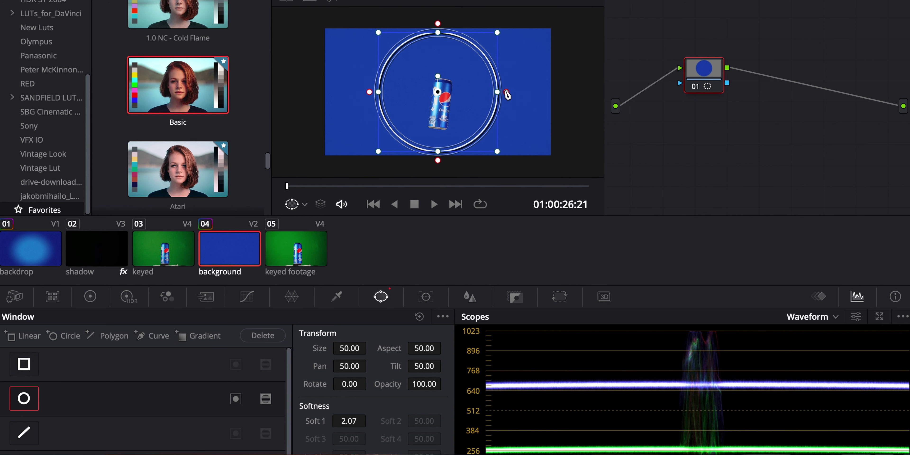
drag(506, 93, 524, 92)
click(235, 398)
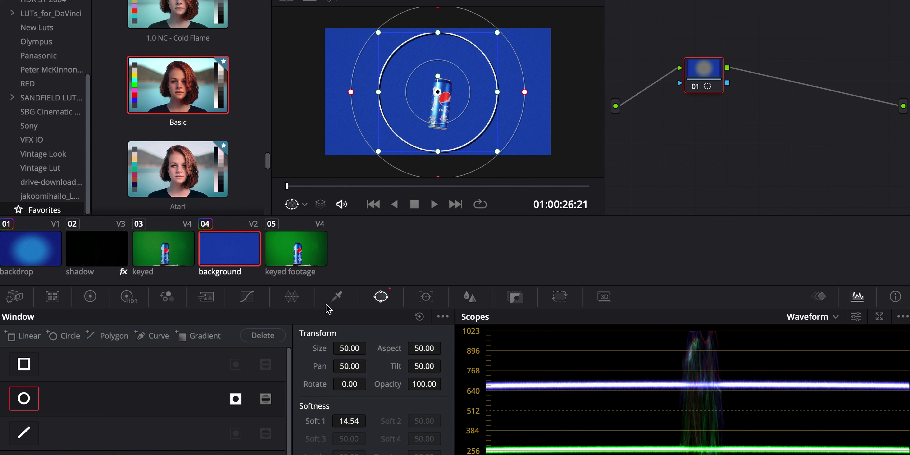
Pull the custom curve down at the upper midtones to darken the background outside the circle into a vignette
click(247, 301)
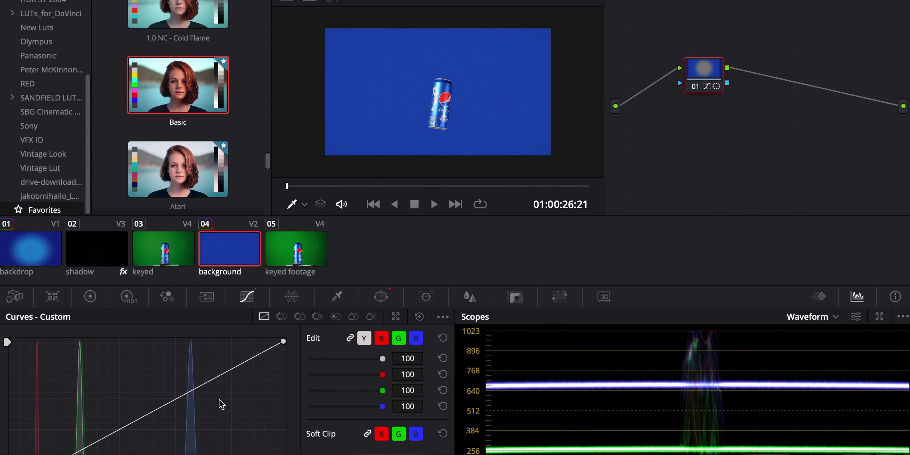
drag(171, 402, 215, 424)
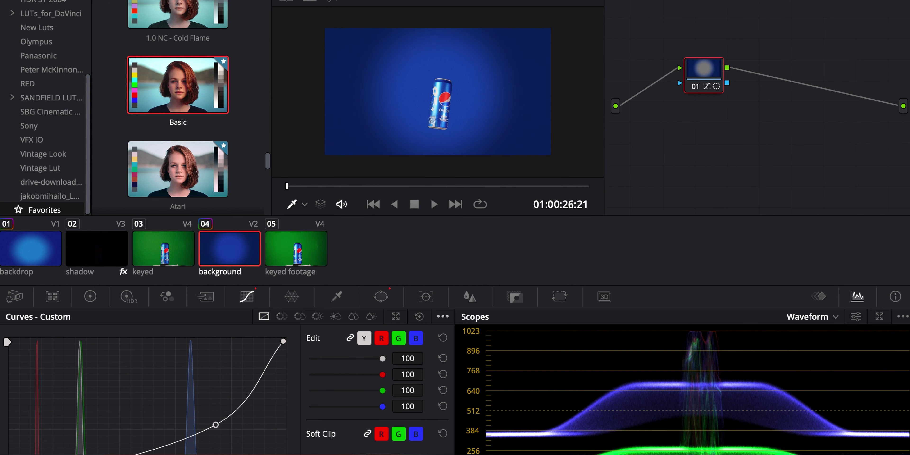
On the Edit page, duplicate the keyed footage clip from Video 4 onto Video 3 directly beneath the original
key(shift+4)
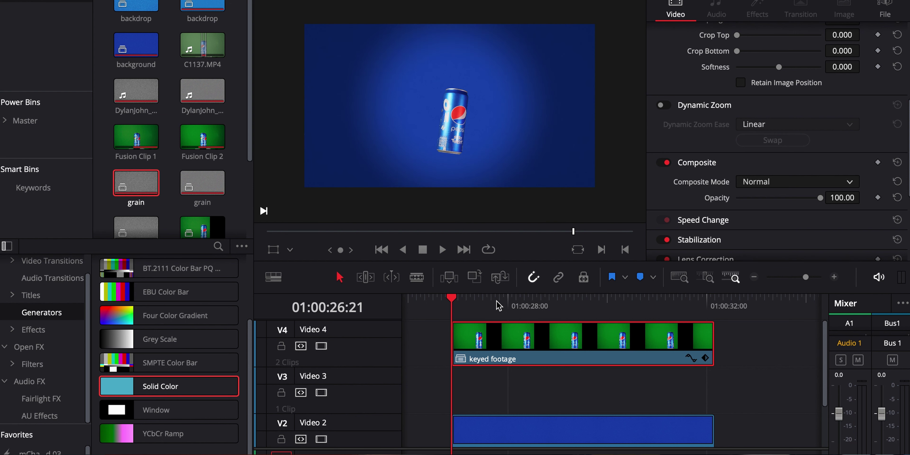
scroll(907, 223, down, 5)
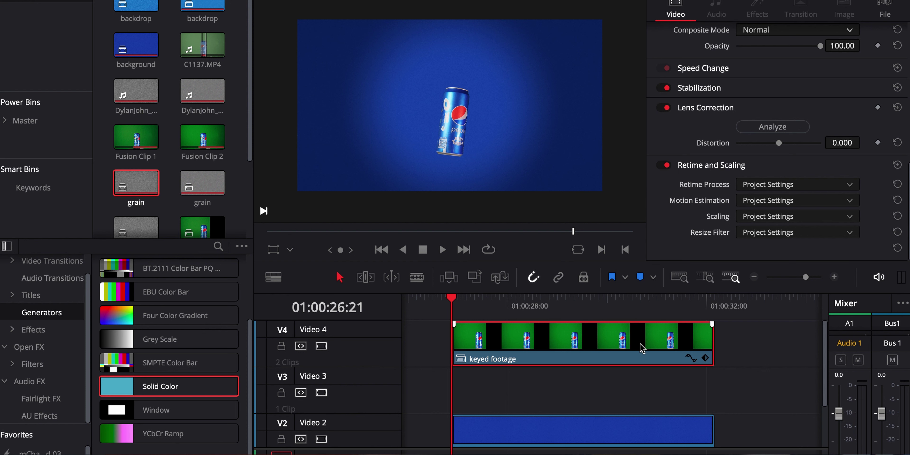
drag(642, 347, 638, 391)
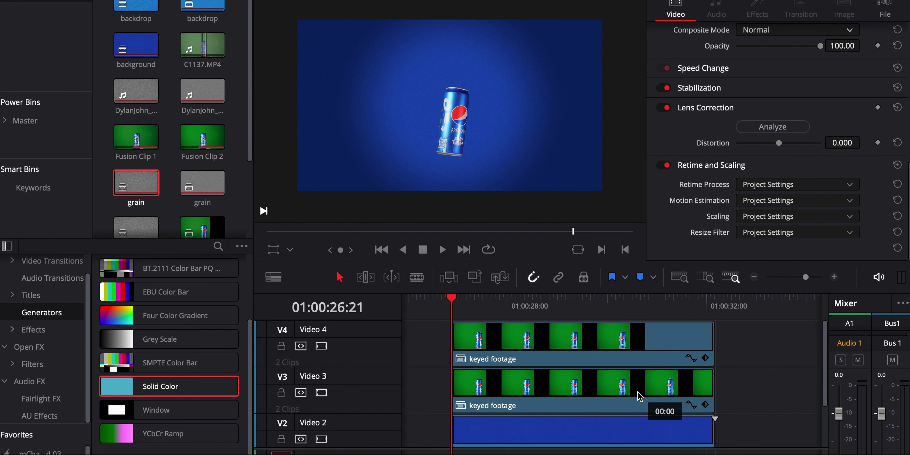
Turn the duplicated keyed footage on Video 3 into a compound clip named "shadow"
right_click(606, 389)
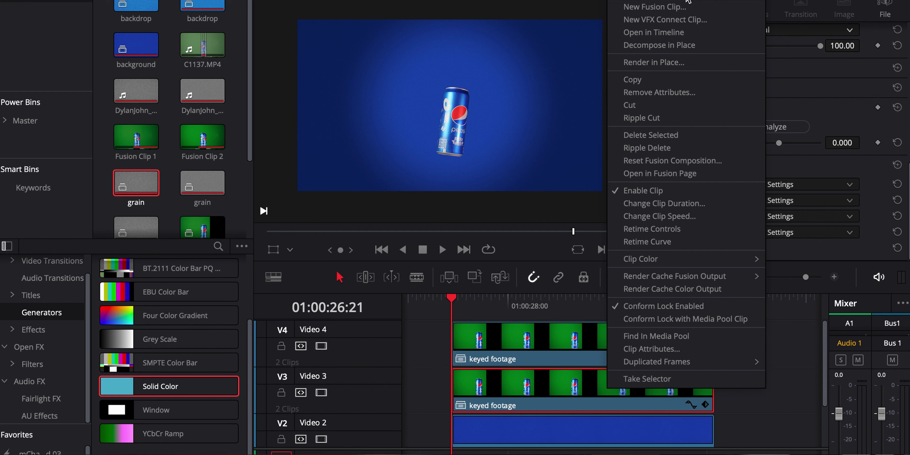
click(686, 1)
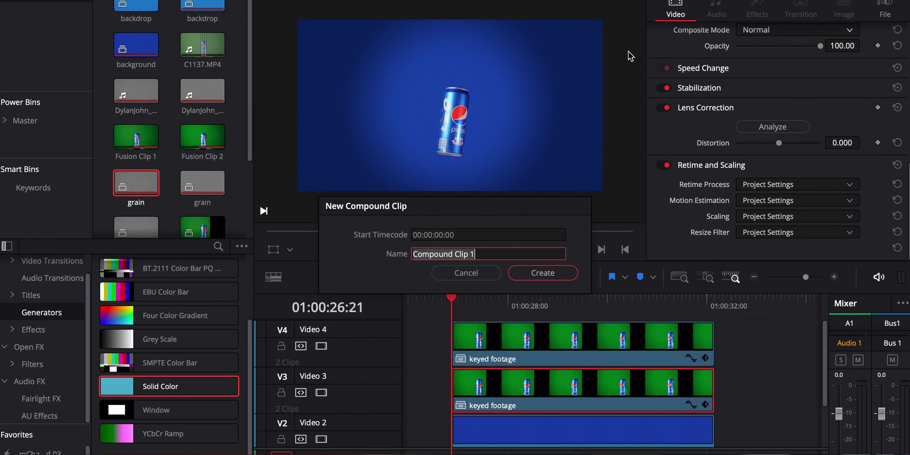
text(shadow)
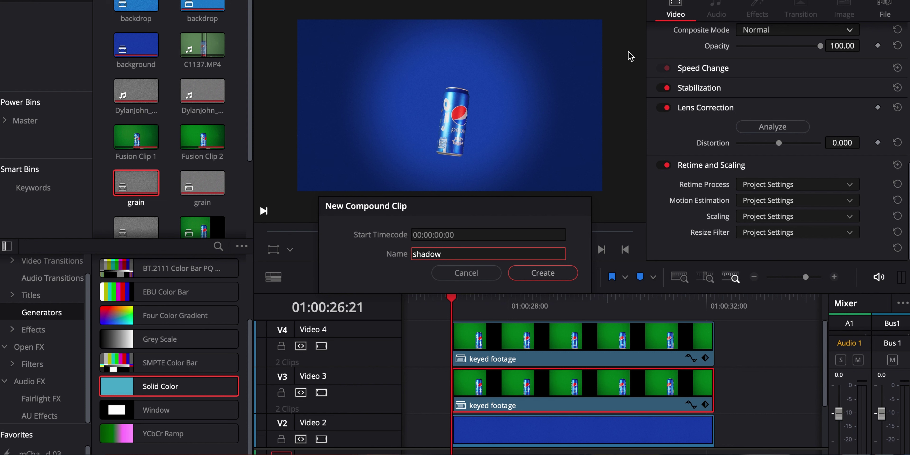
click(555, 274)
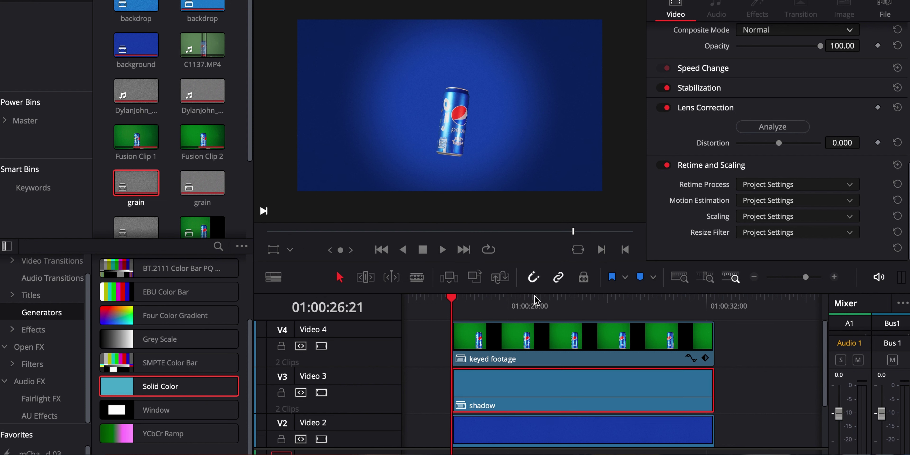
Open the new shadow compound clip from Video 3 on the Color page
key(shift+6)
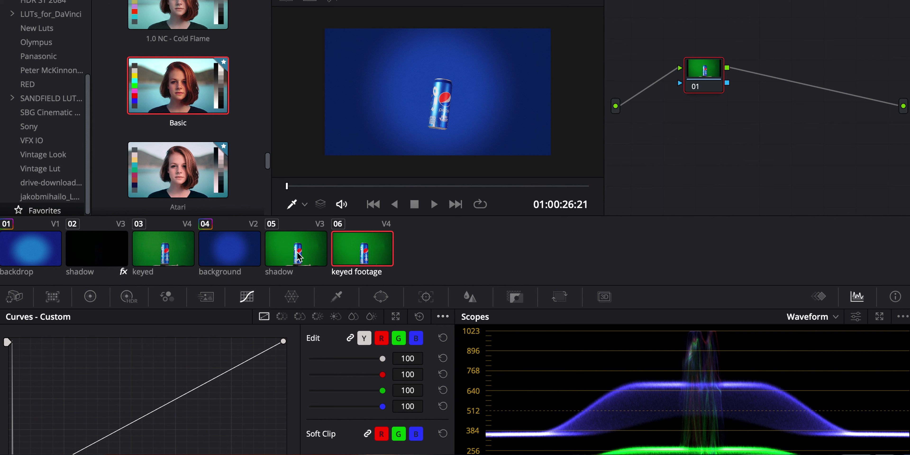
click(299, 255)
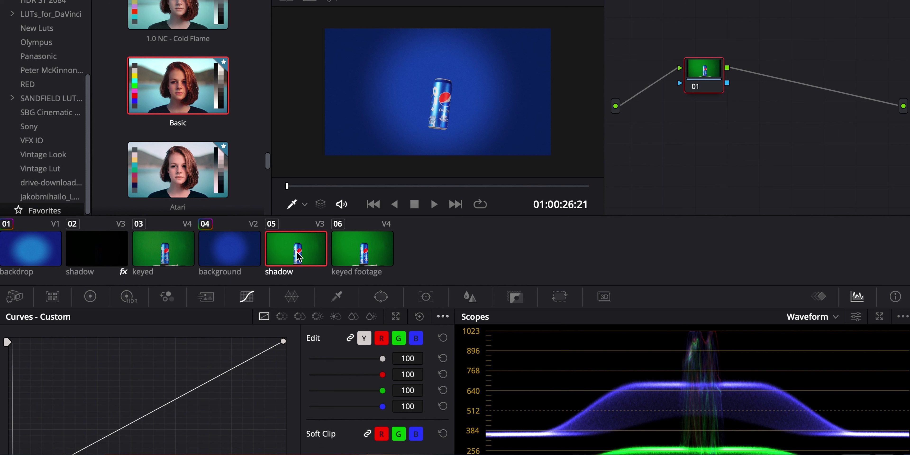